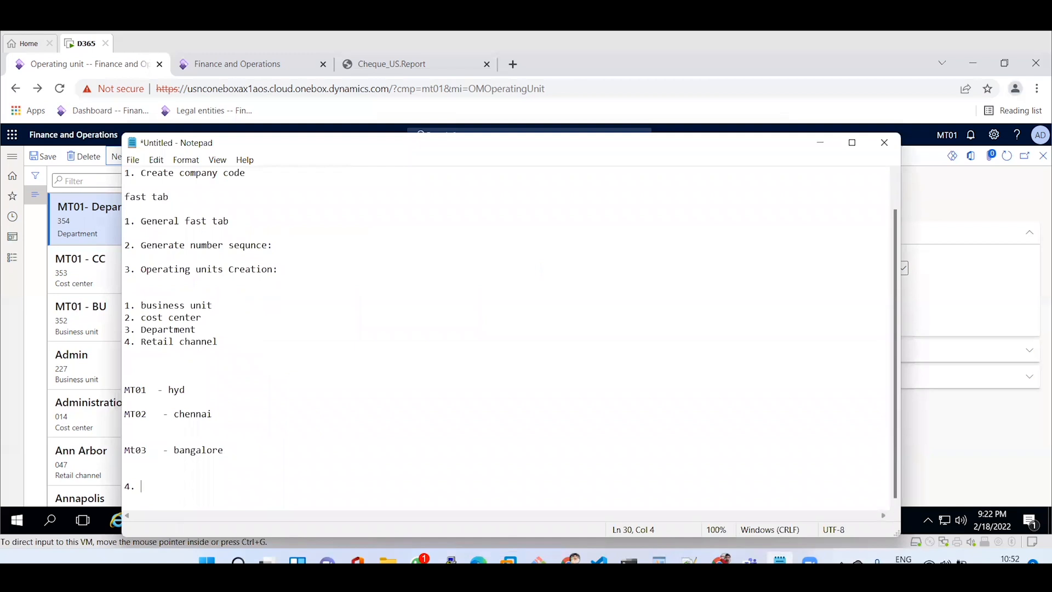
- Add "Organization hierarchy:" as the text of item 4 in the notes
{"action": "type", "text": "Organization hierarchy"}
{"action": "key", "text": "Return"}
{"action": "key", "text": "Return"}
{"action": "key", "text": "Return"}
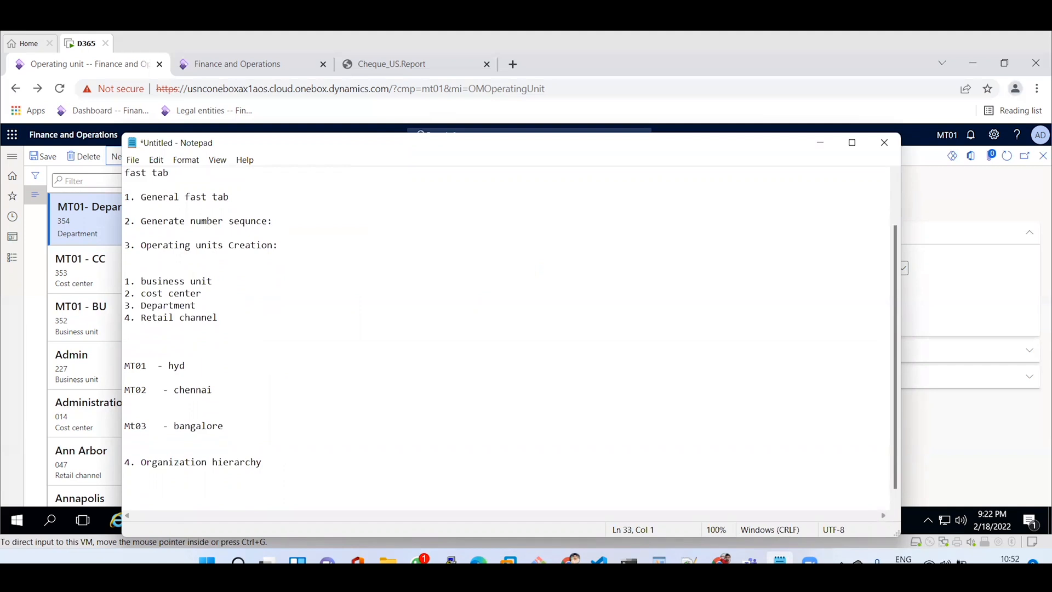
{"action": "key", "text": "BackSpace"}
{"action": "key", "text": "BackSpace"}
{"action": "key", "text": "BackSpace"}
{"action": "type", "text": ":"}
- Find the Paint app on the host computer and open it with a blank canvas
{"action": "left_click", "coordinate": [237, 560]}
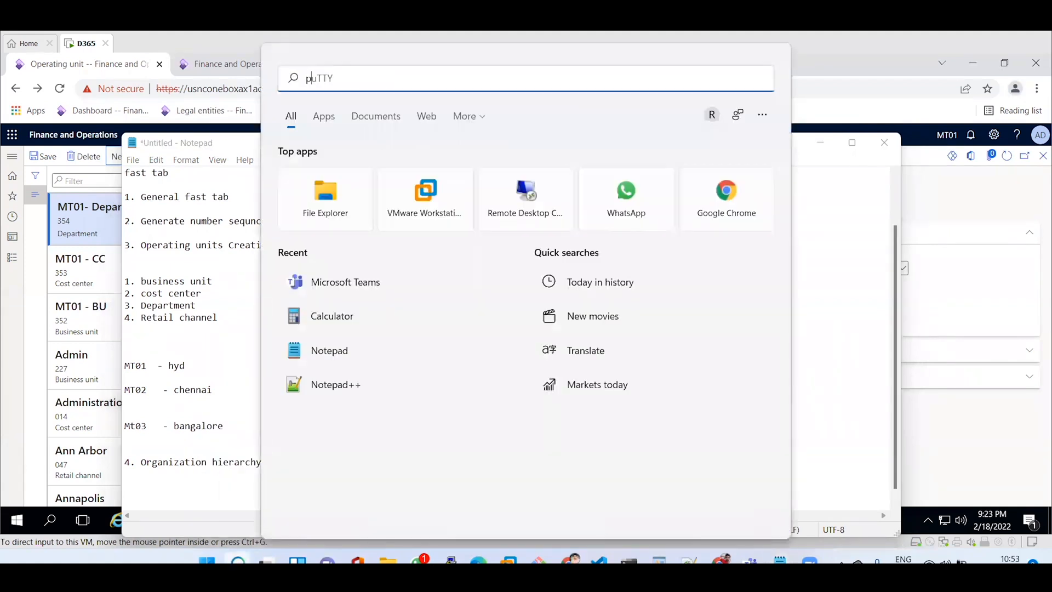
{"action": "type", "text": "paint"}
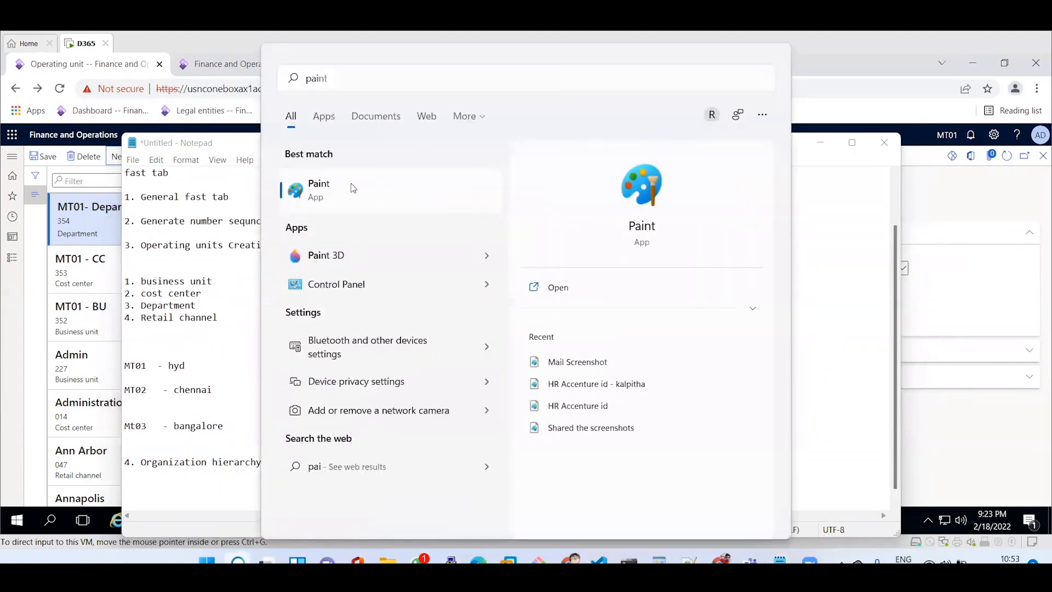
{"action": "left_click", "coordinate": [353, 188]}
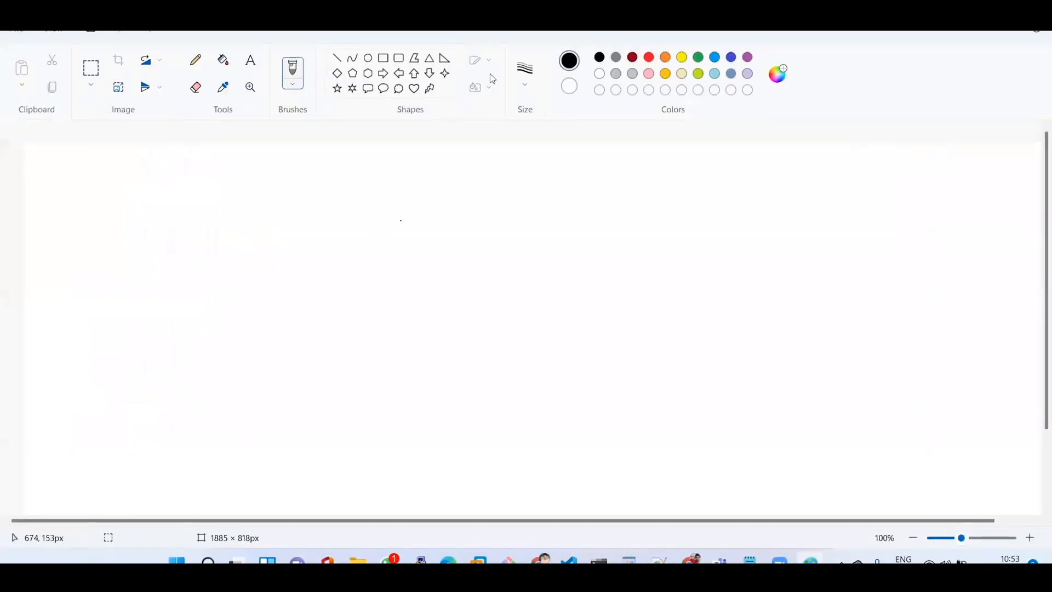
- Sketch five freehand pencil ovals as a chart: one at the top, one beneath it, and three side by side in the lowest row
{"action": "left_click", "coordinate": [198, 63]}
{"action": "mouse_move", "coordinate": [447, 179]}
{"action": "left_mouse_down"}
{"action": "mouse_move", "coordinate": [447, 229]}
{"action": "mouse_move", "coordinate": [448, 176]}
{"action": "left_mouse_up"}
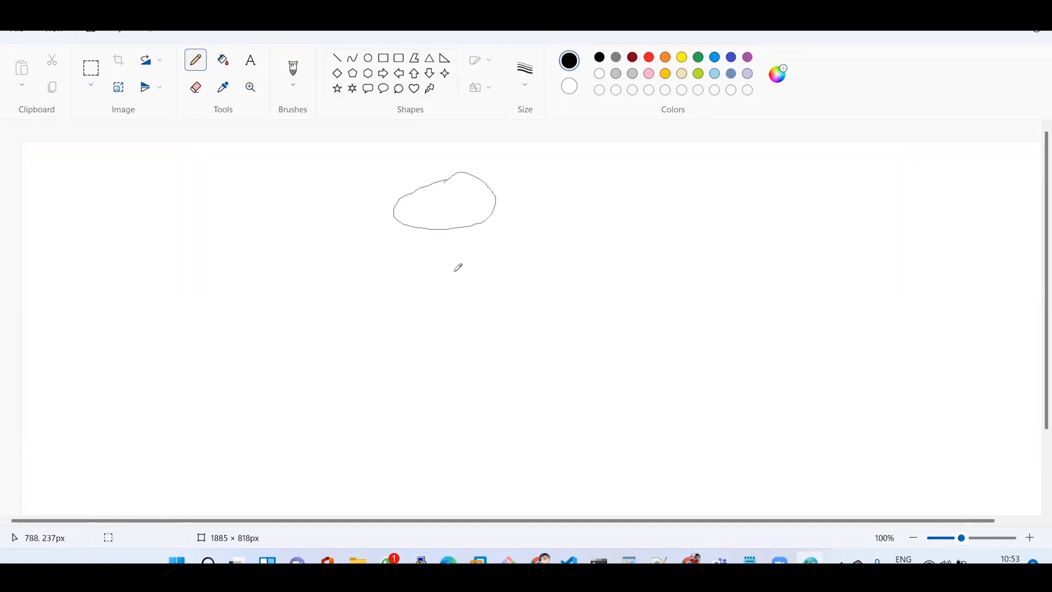
{"action": "mouse_move", "coordinate": [466, 272]}
{"action": "left_mouse_down"}
{"action": "mouse_move", "coordinate": [491, 305]}
{"action": "mouse_move", "coordinate": [437, 265]}
{"action": "left_mouse_up"}
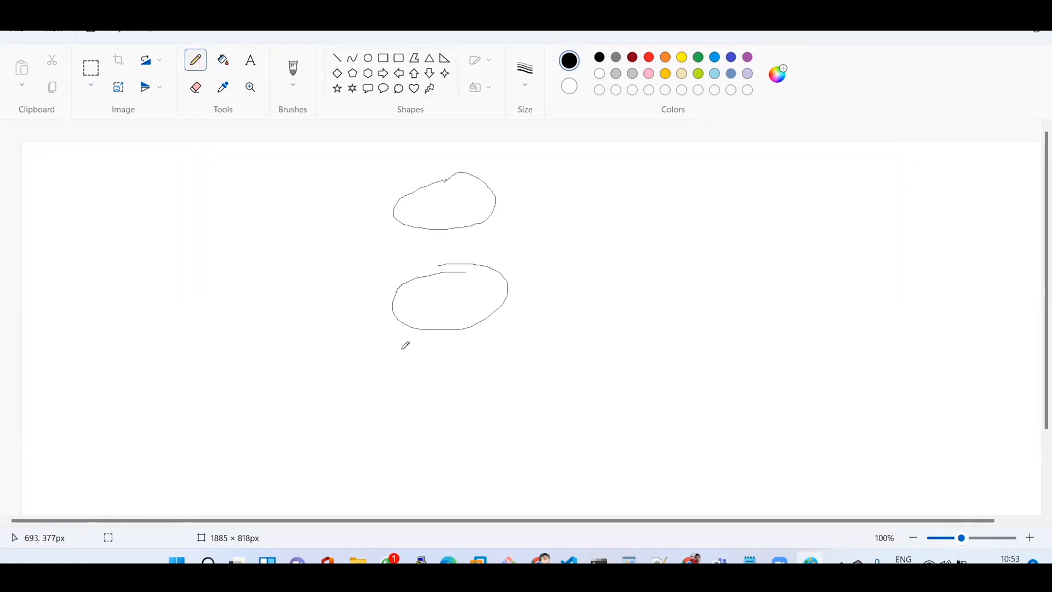
{"action": "mouse_move", "coordinate": [361, 382]}
{"action": "left_mouse_down"}
{"action": "mouse_move", "coordinate": [368, 435]}
{"action": "mouse_move", "coordinate": [359, 377]}
{"action": "left_mouse_up"}
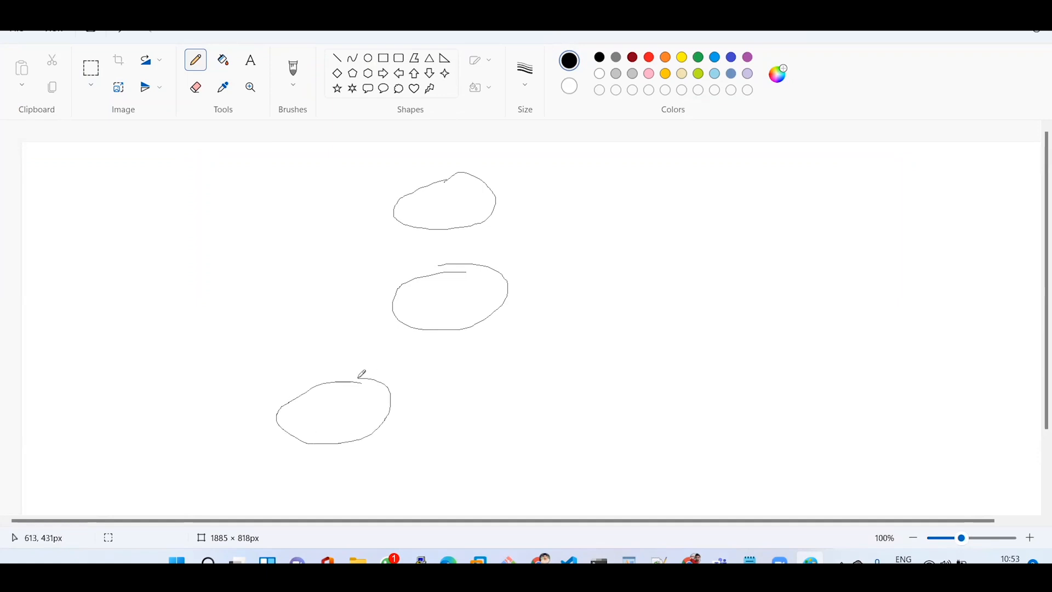
{"action": "mouse_move", "coordinate": [534, 386]}
{"action": "left_mouse_down"}
{"action": "mouse_move", "coordinate": [505, 385]}
{"action": "mouse_move", "coordinate": [552, 398]}
{"action": "mouse_move", "coordinate": [514, 394]}
{"action": "left_mouse_up"}
{"action": "mouse_move", "coordinate": [666, 384]}
{"action": "left_mouse_down"}
{"action": "mouse_move", "coordinate": [737, 413]}
{"action": "mouse_move", "coordinate": [671, 389]}
{"action": "left_mouse_up"}
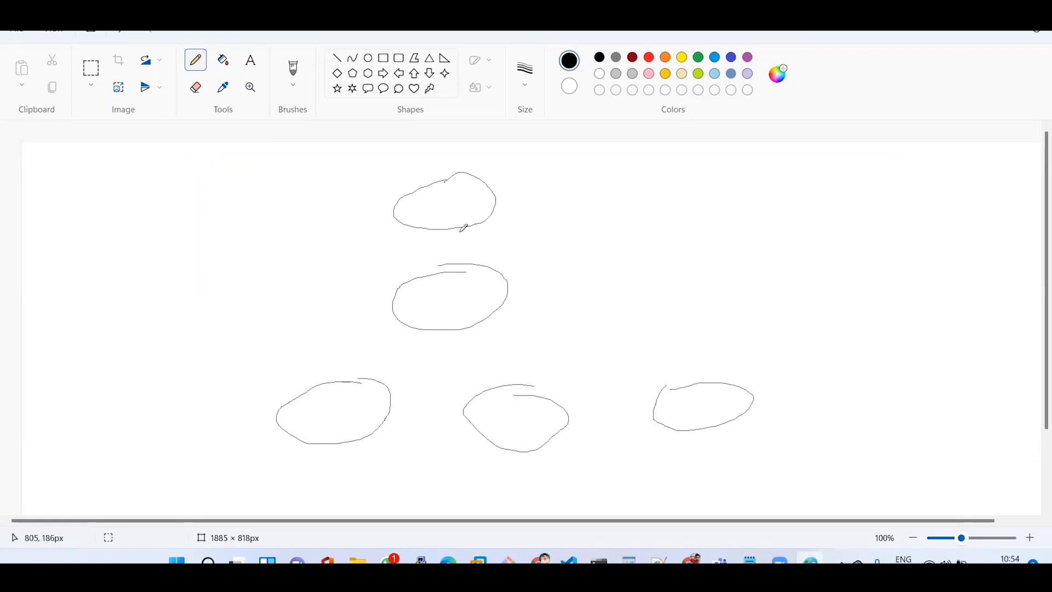
- Draw pencil lines linking the top oval to the middle one and the middle oval to each of the three lower ovals
{"action": "left_click_drag", "start_coordinate": [454, 227], "coordinate": [454, 258]}
{"action": "left_click_drag", "start_coordinate": [452, 335], "coordinate": [345, 401]}
{"action": "left_click_drag", "start_coordinate": [451, 335], "coordinate": [498, 380]}
{"action": "left_click_drag", "start_coordinate": [456, 332], "coordinate": [667, 382]}
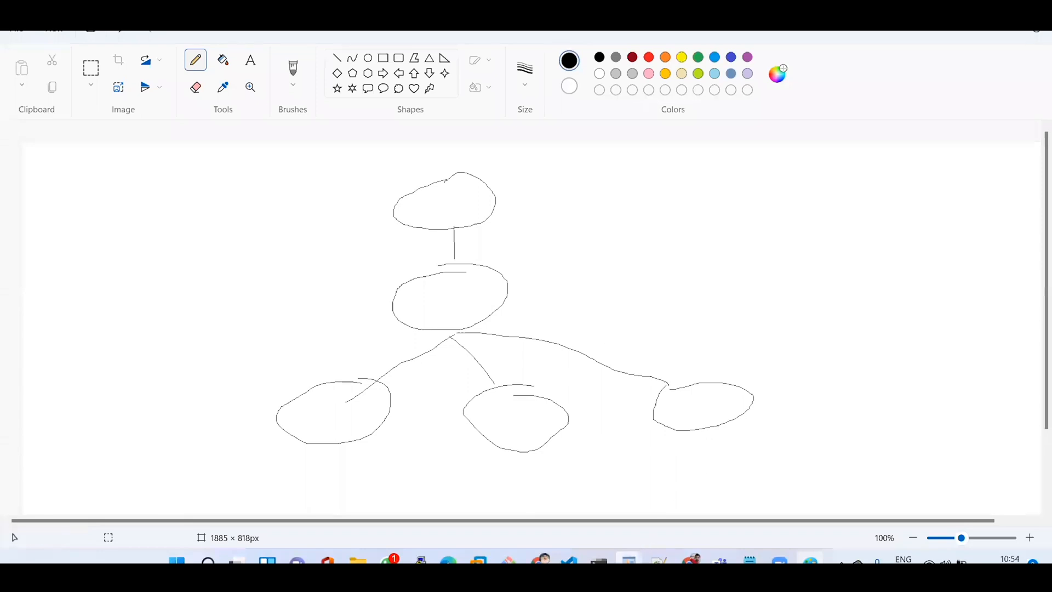
- In the Notepad notes, complete item 4 with "to maintain the hirarchy for the company to post the transcations..."
{"action": "left_click", "coordinate": [750, 558]}
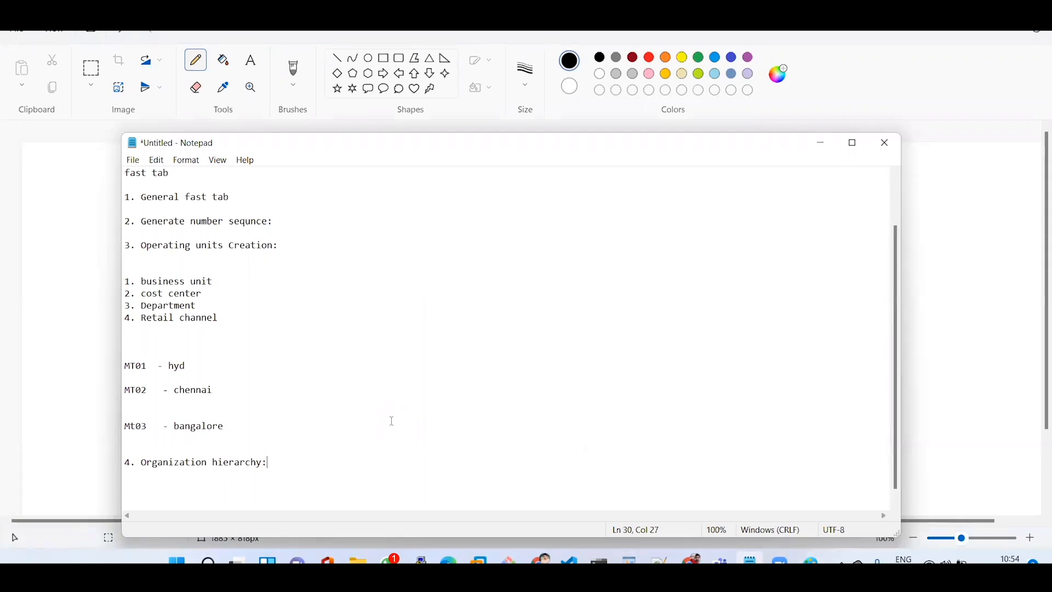
{"action": "key", "text": "Return"}
{"action": "key", "text": "Return"}
{"action": "left_click", "coordinate": [276, 462]}
{"action": "type", "text": "to maintain the hireca"}
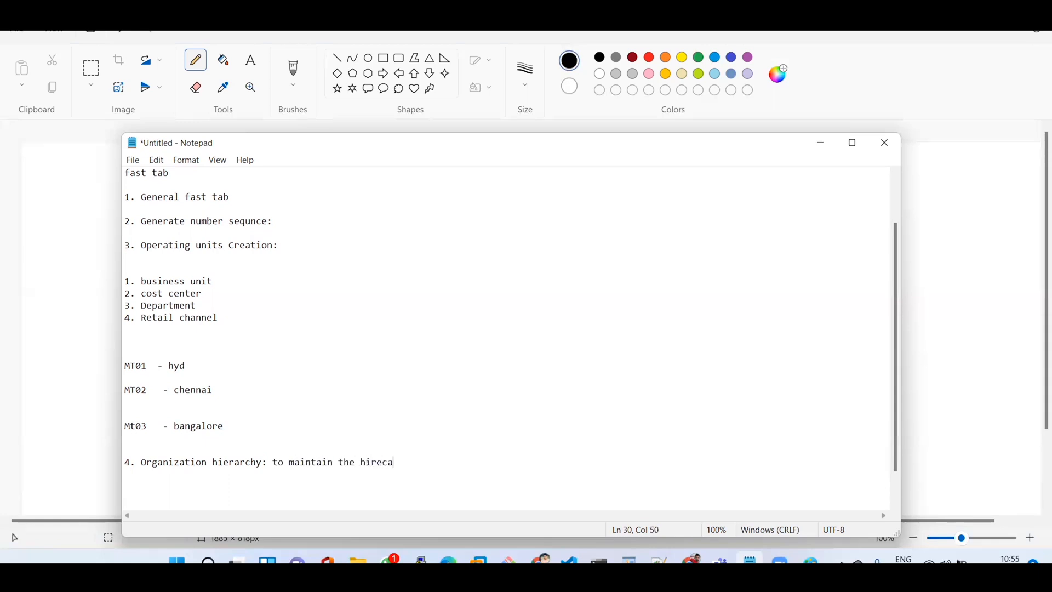
{"action": "key", "text": "BackSpace"}
{"action": "key", "text": "BackSpace"}
{"action": "key", "text": "BackSpace"}
{"action": "type", "text": "archy for the company to post the "}
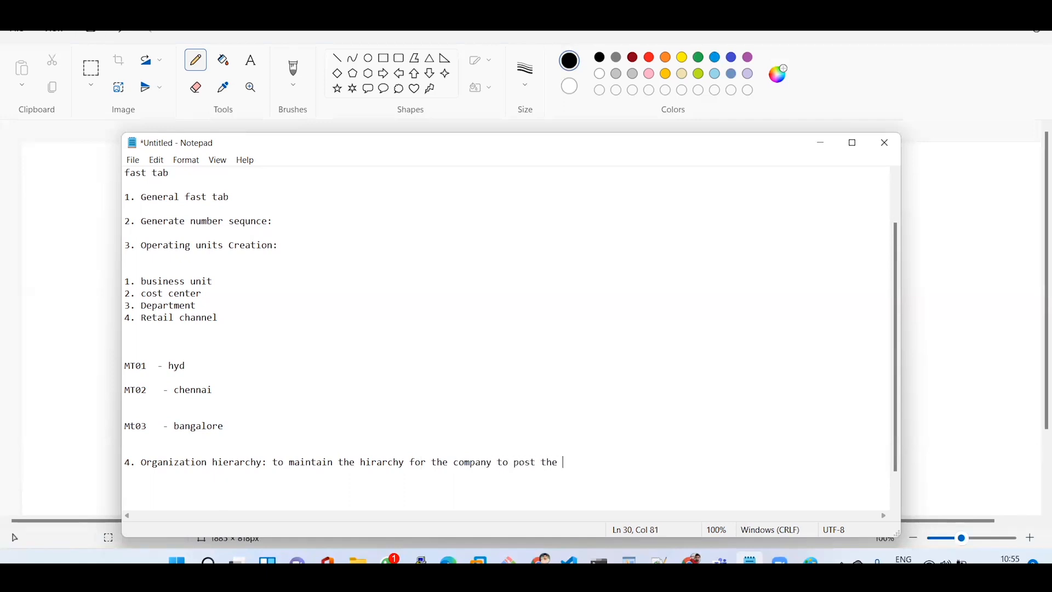
{"action": "type", "text": "transcations..."}
- Switch to the D365 virtual machine and open the Organization hierarchies page of Finance and Operations
{"action": "mouse_move", "coordinate": [477, 557]}
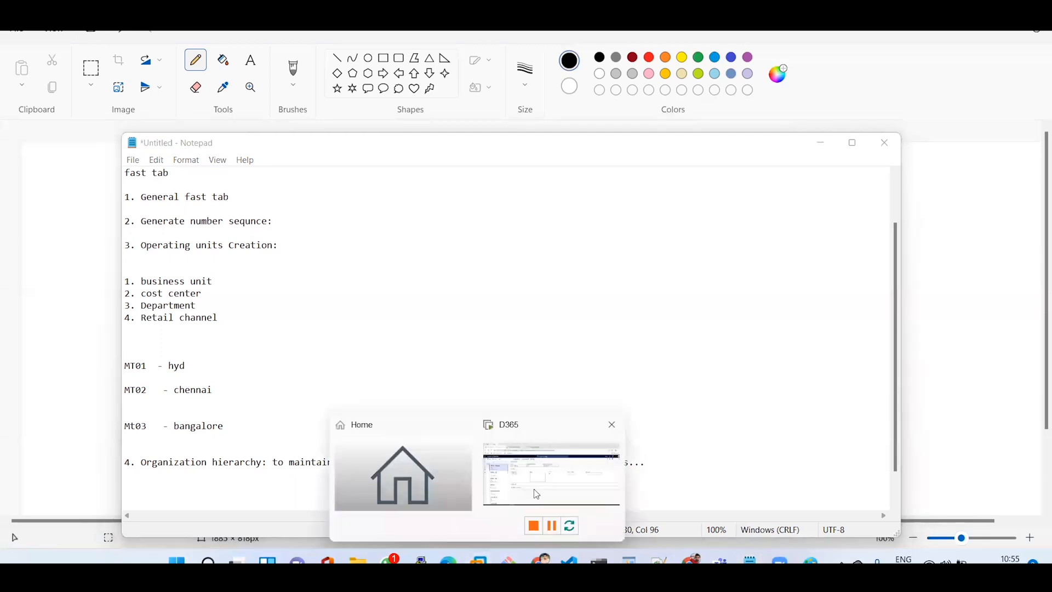
{"action": "left_click", "coordinate": [537, 494]}
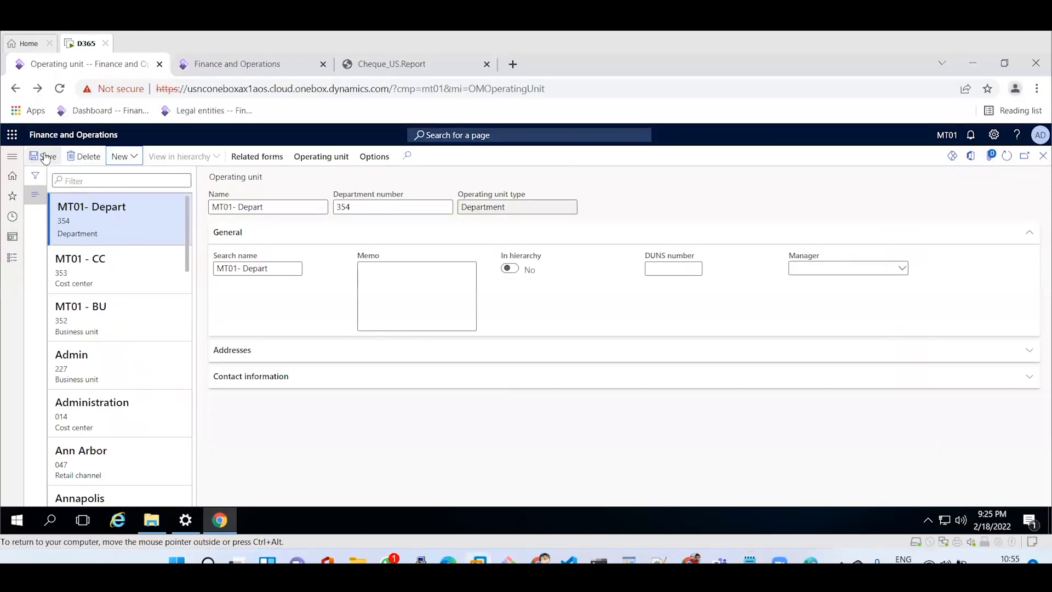
{"action": "left_click", "coordinate": [13, 158]}
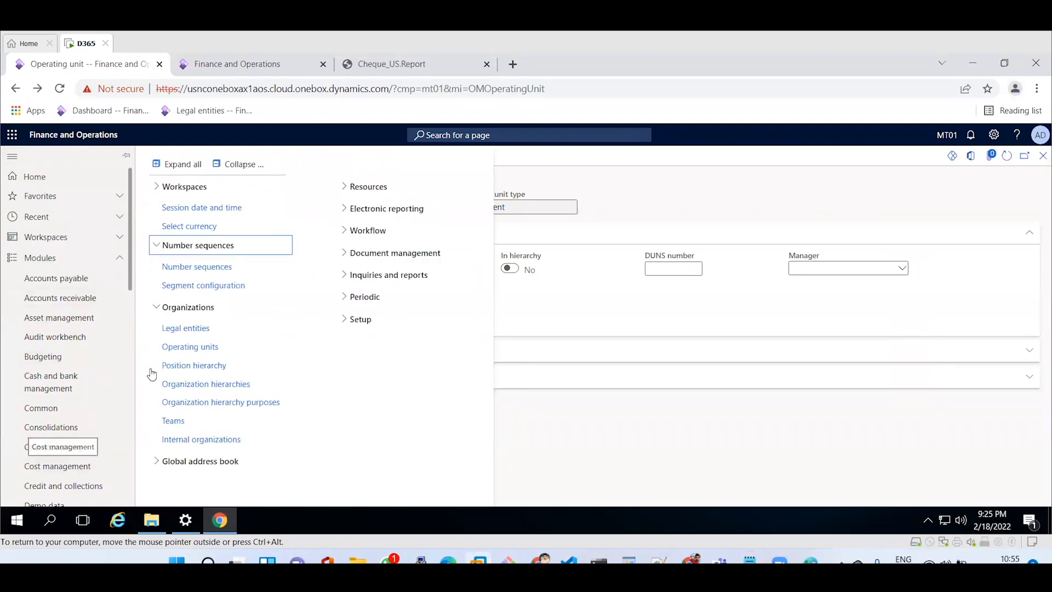
{"action": "left_click", "coordinate": [240, 387]}
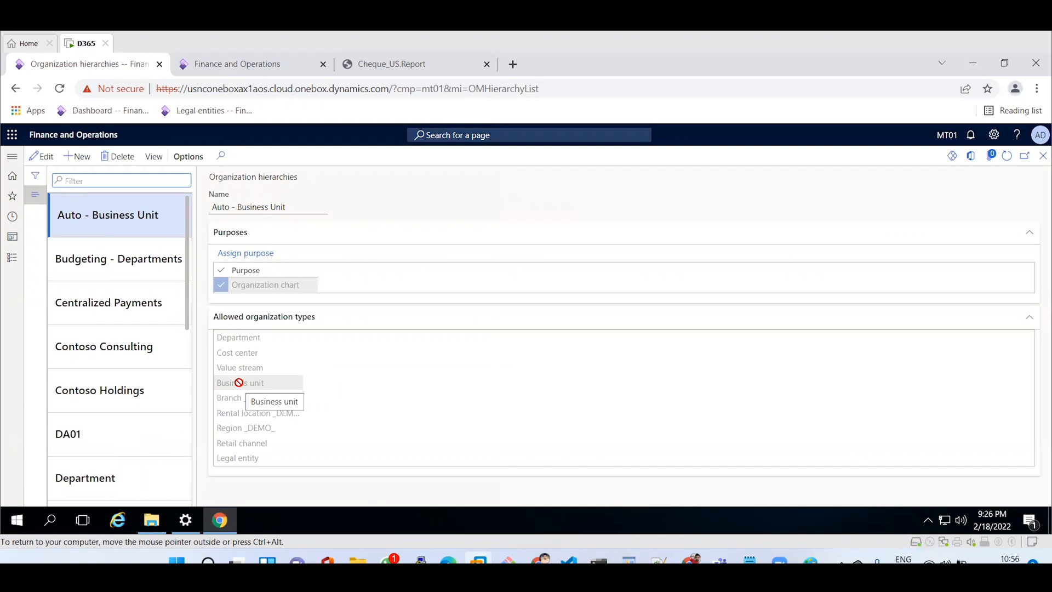
- Create and save an organization hierarchy named MT01, and open it for editing in the hierarchy designer
{"action": "left_click", "coordinate": [84, 158]}
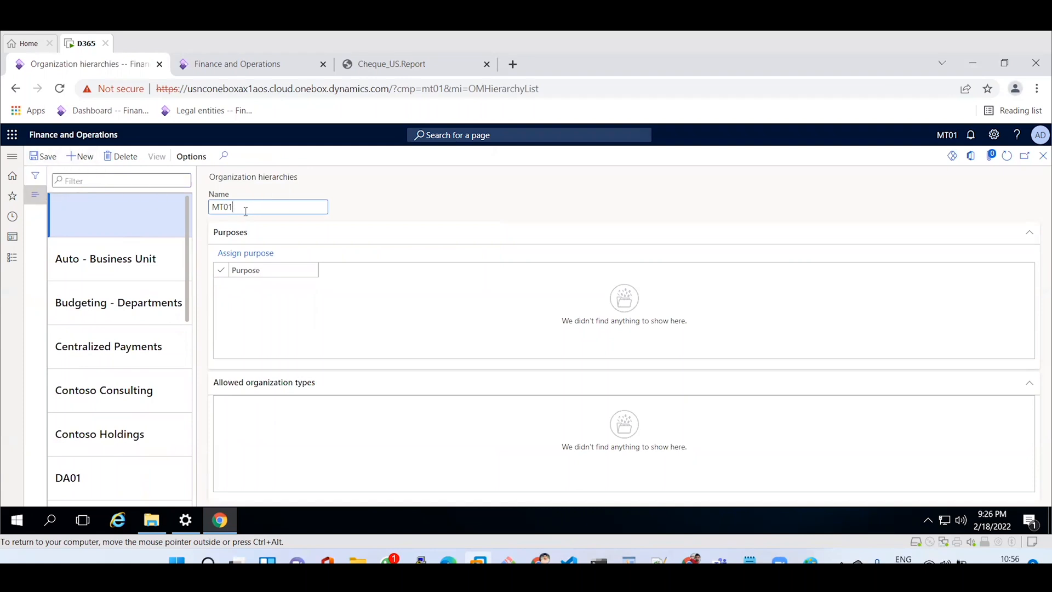
{"action": "left_click", "coordinate": [47, 158]}
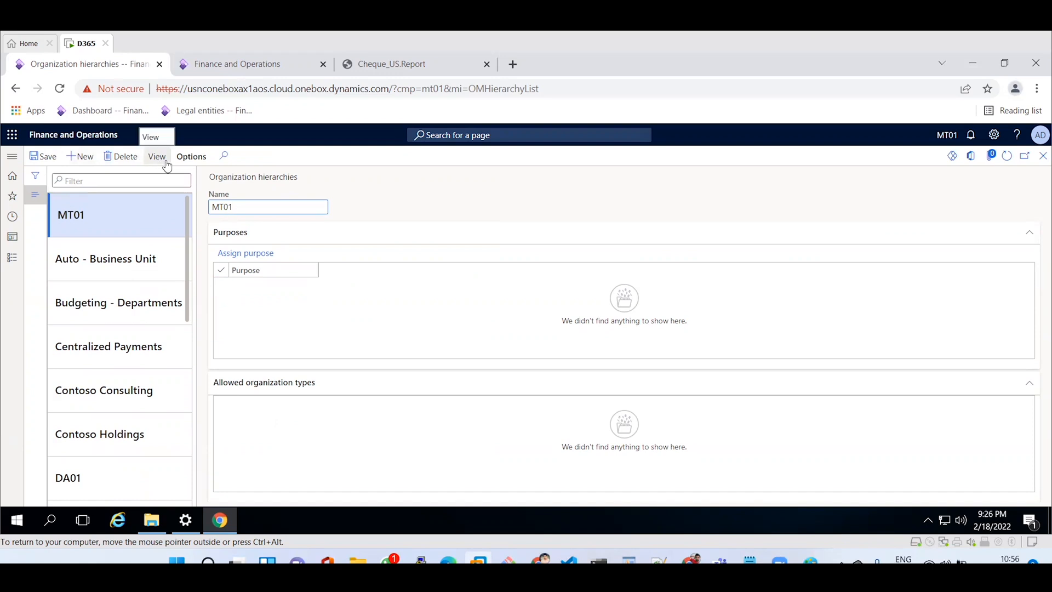
{"action": "left_click", "coordinate": [167, 164]}
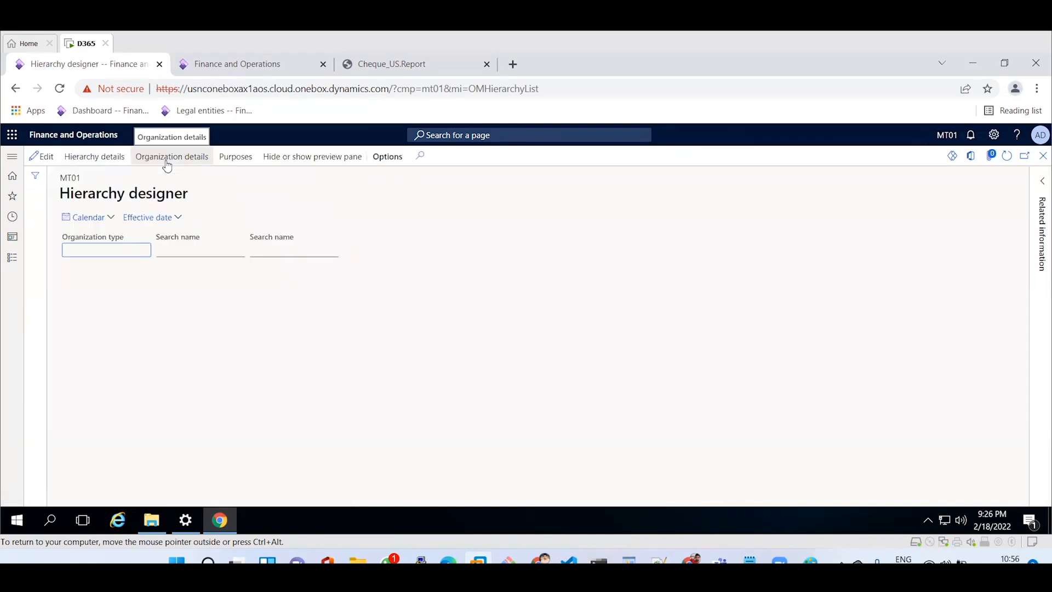
{"action": "left_click", "coordinate": [46, 163]}
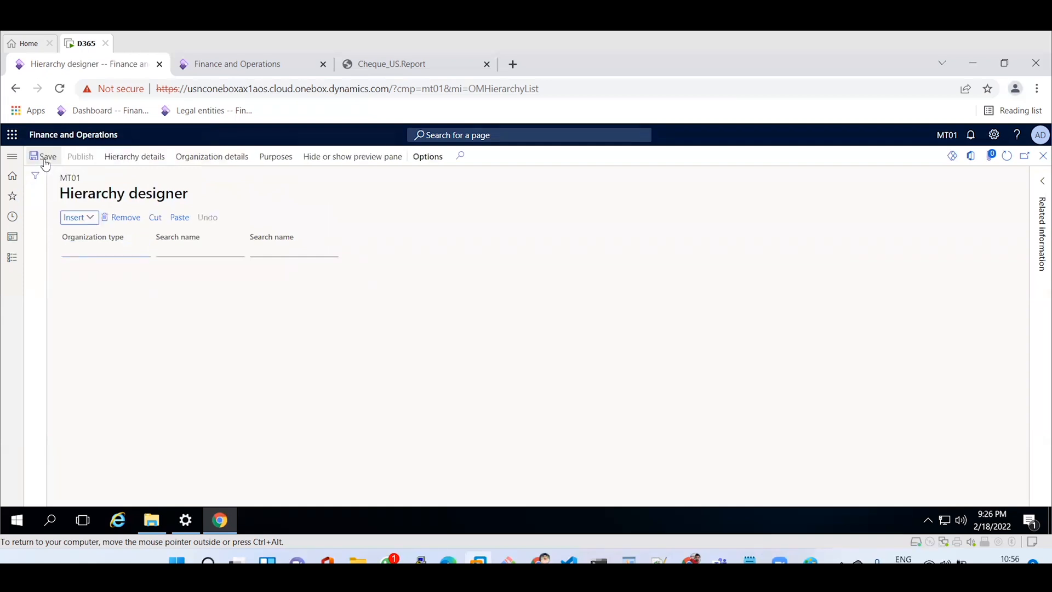
- Insert the legal entity Mind tree Company (MT01) as the top node of the hierarchy
{"action": "left_click", "coordinate": [88, 224]}
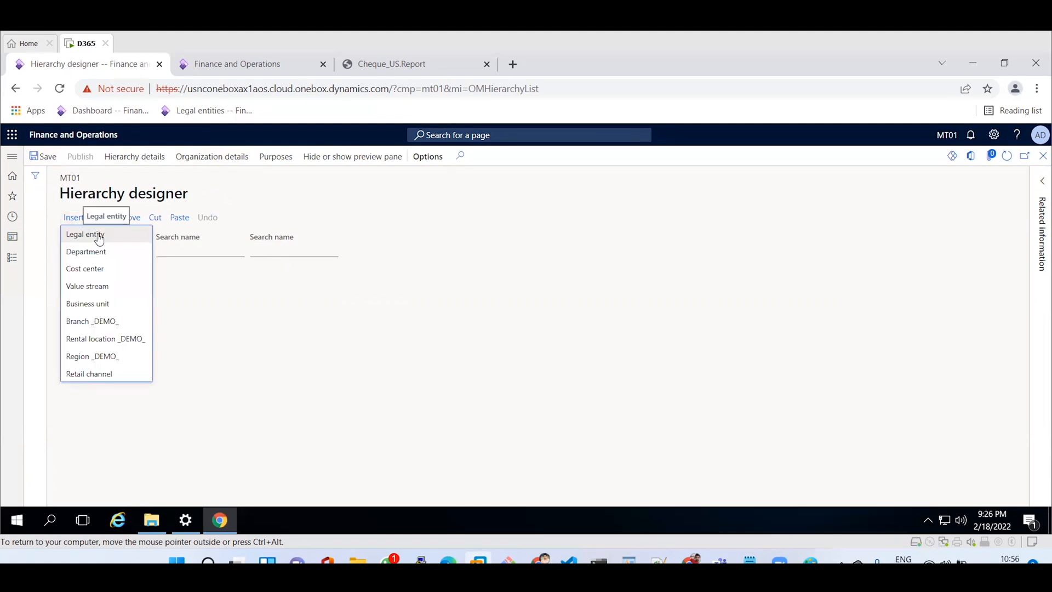
{"action": "left_click", "coordinate": [99, 240]}
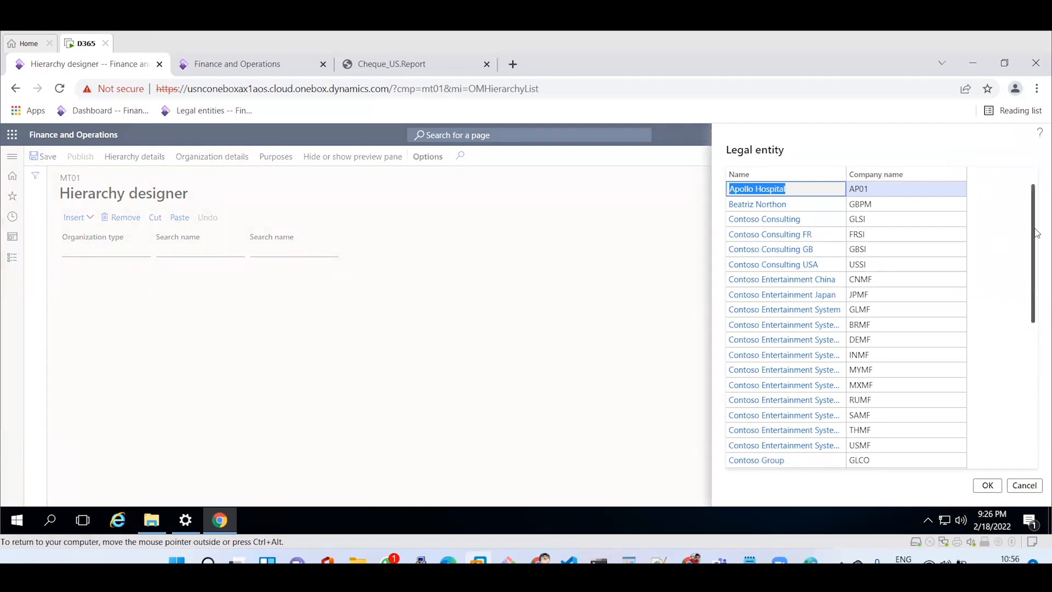
{"action": "left_click_drag", "start_coordinate": [1036, 233], "coordinate": [1032, 369]}
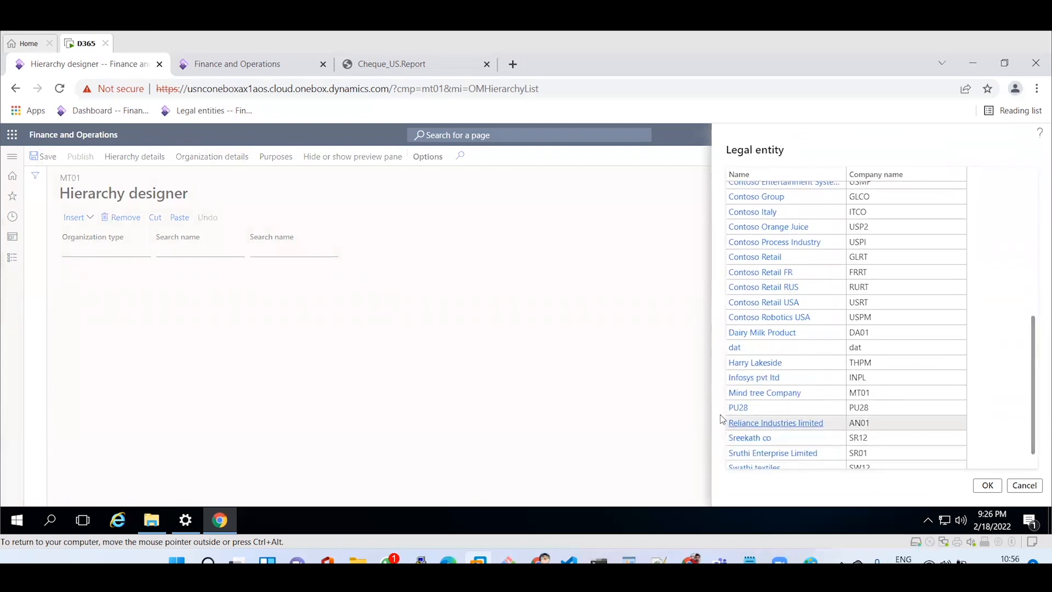
{"action": "left_click", "coordinate": [900, 395]}
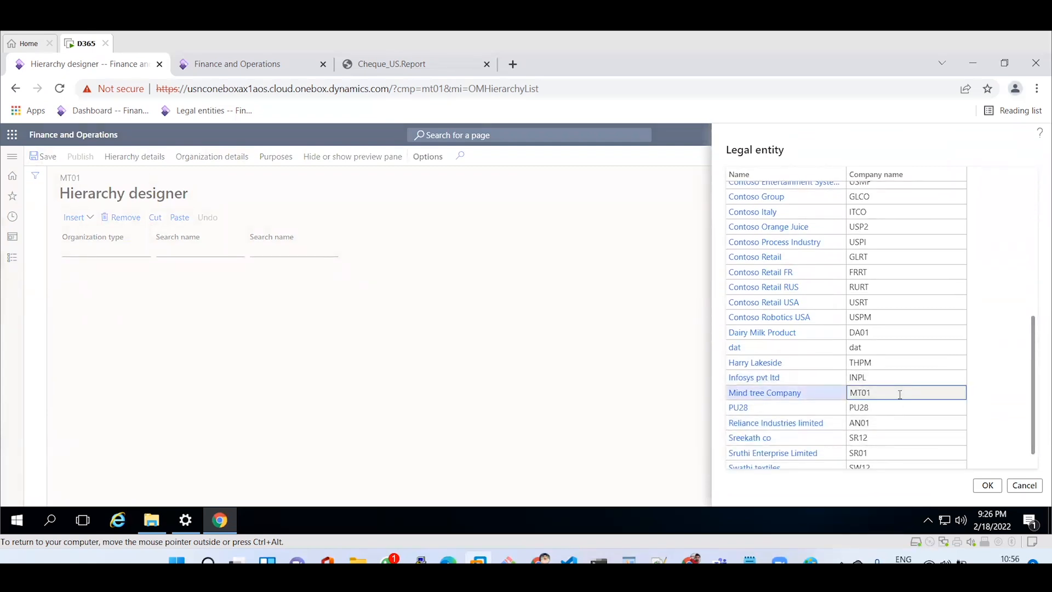
{"action": "left_click", "coordinate": [987, 484]}
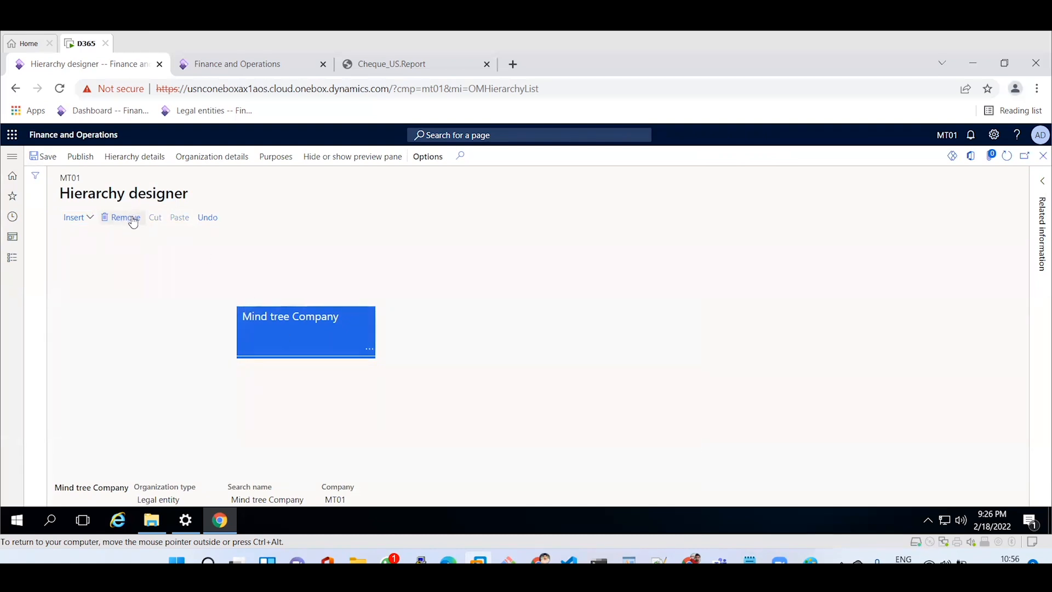
- Insert the business unit MT01 - BU under Mind tree Company
{"action": "left_click", "coordinate": [90, 218]}
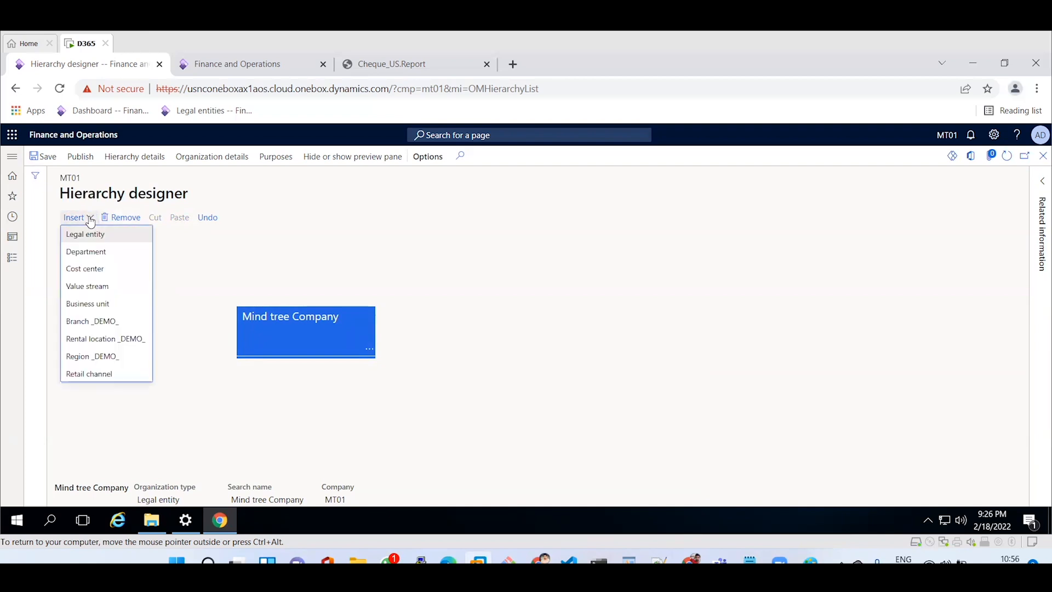
{"action": "left_click", "coordinate": [97, 308]}
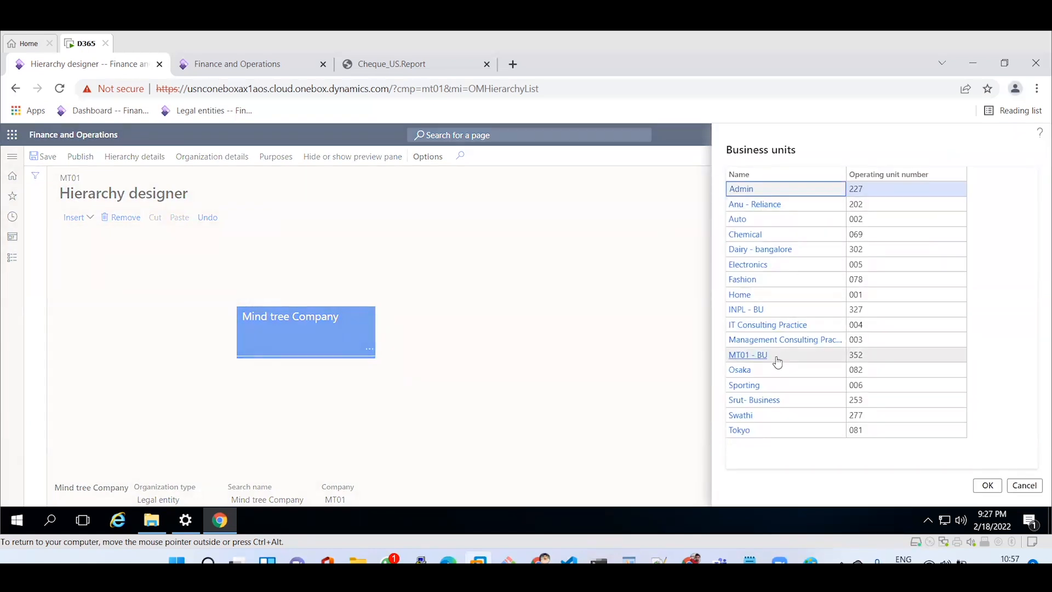
{"action": "left_click", "coordinate": [915, 355]}
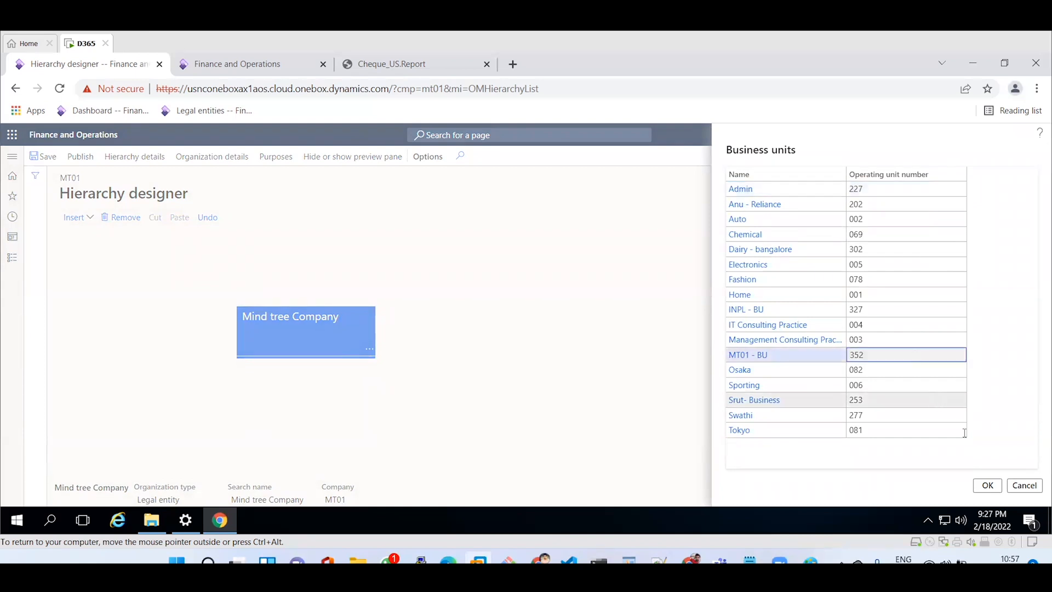
{"action": "left_click", "coordinate": [987, 485]}
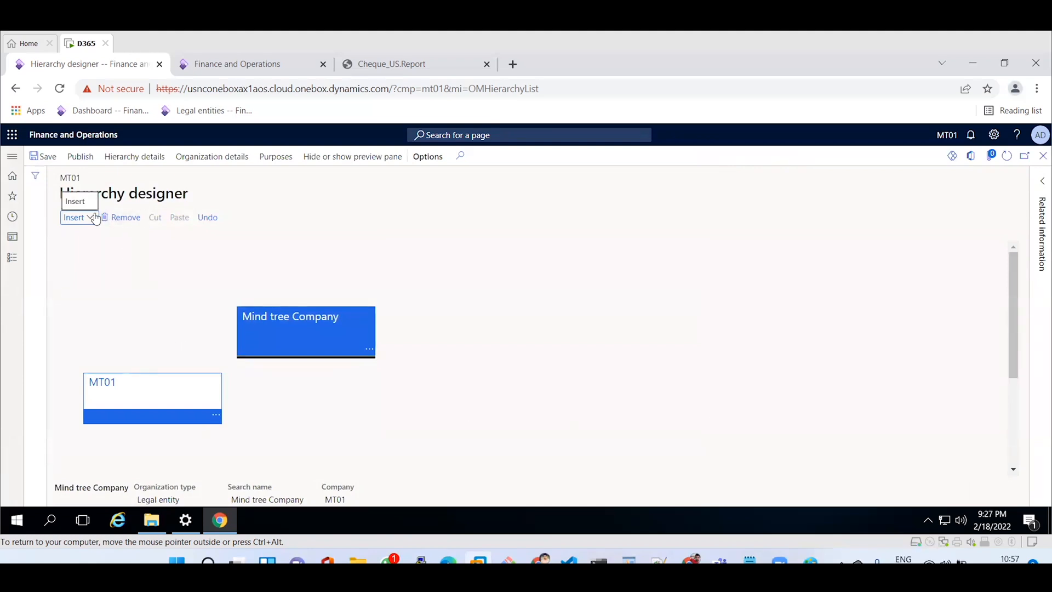
- Insert the cost center MT01 - CC under Mind tree Company
{"action": "left_click", "coordinate": [95, 218]}
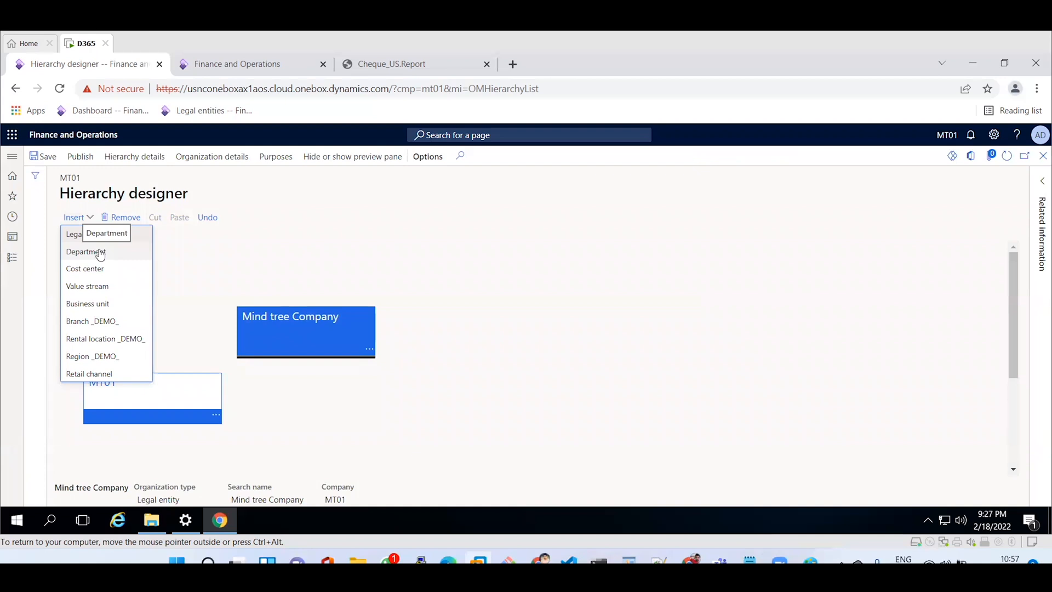
{"action": "left_click", "coordinate": [101, 271]}
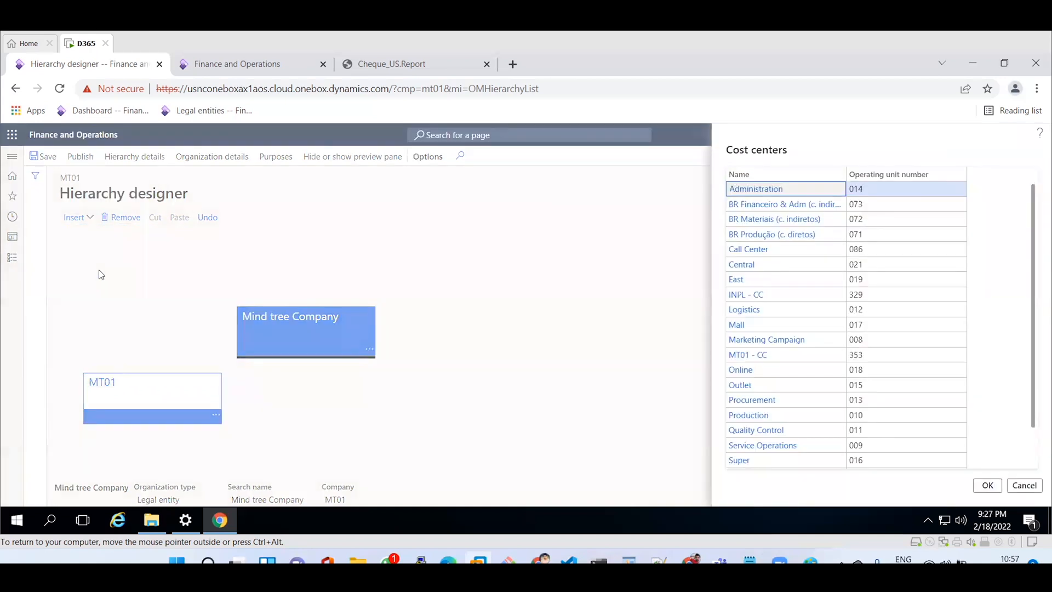
{"action": "left_click", "coordinate": [894, 355]}
{"action": "left_click", "coordinate": [986, 485]}
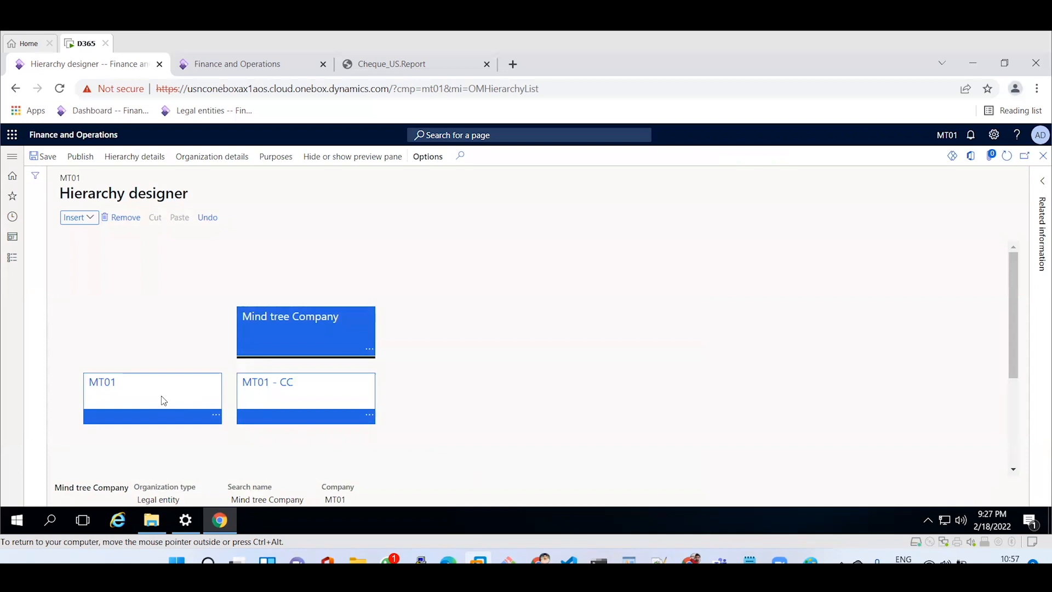
- Insert the department MT01- Depart under Mind tree Company and save a draft of the hierarchy
{"action": "left_click", "coordinate": [89, 218]}
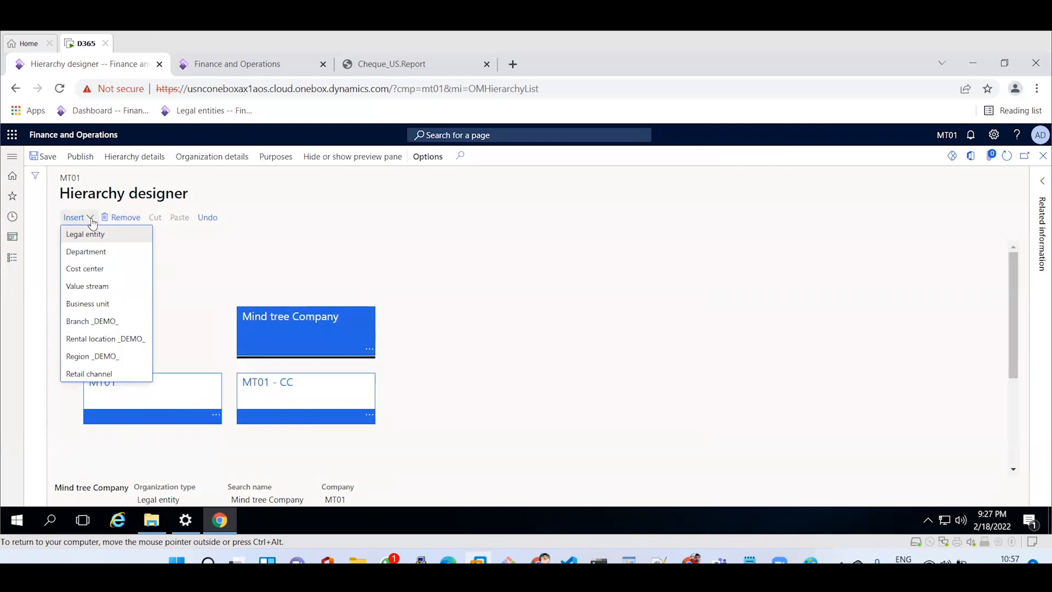
{"action": "left_click", "coordinate": [96, 253]}
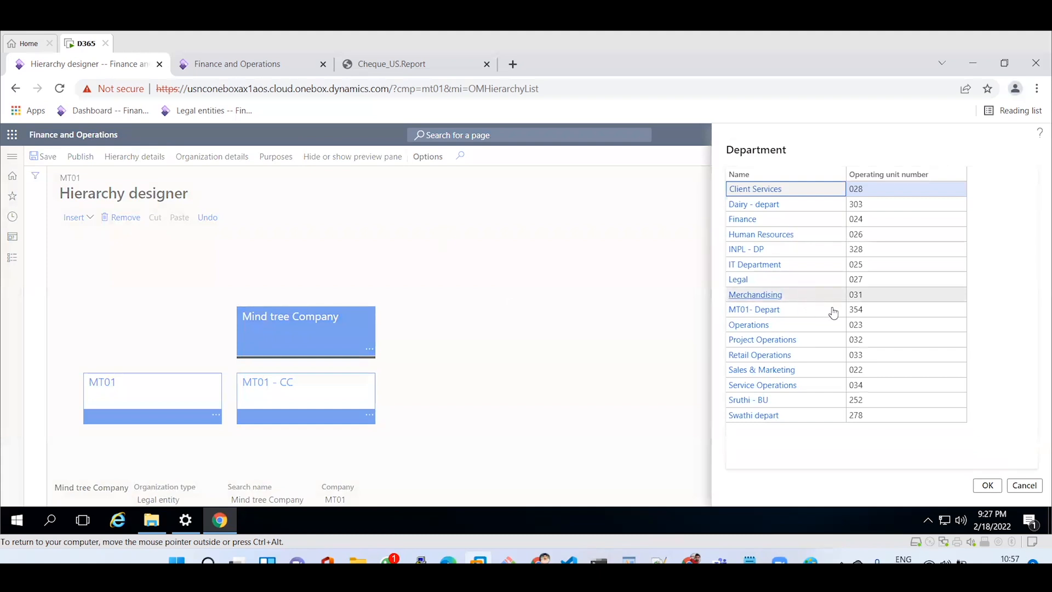
{"action": "left_click", "coordinate": [892, 309]}
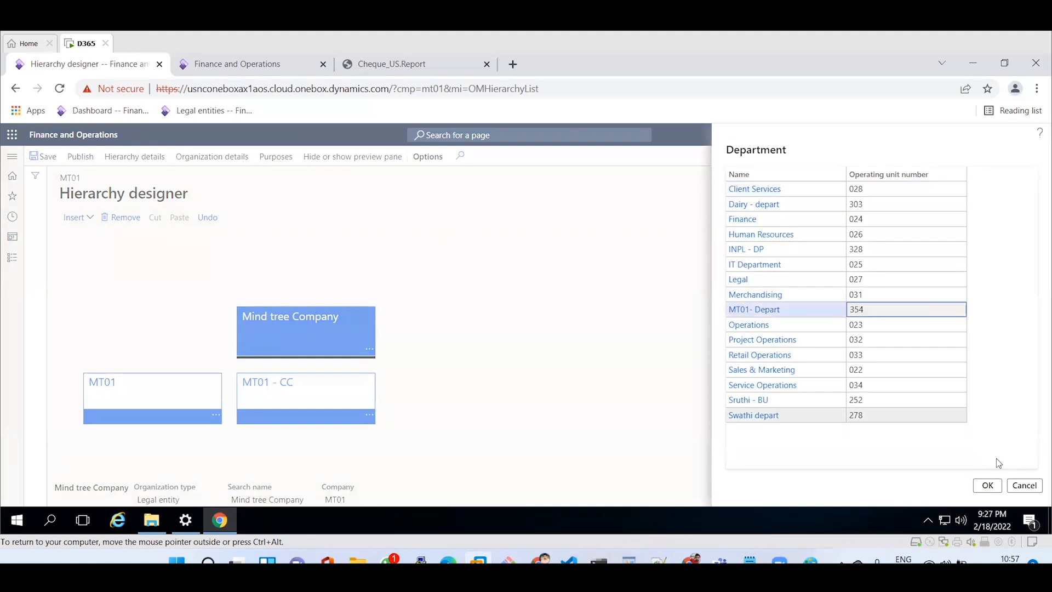
{"action": "left_click", "coordinate": [986, 486]}
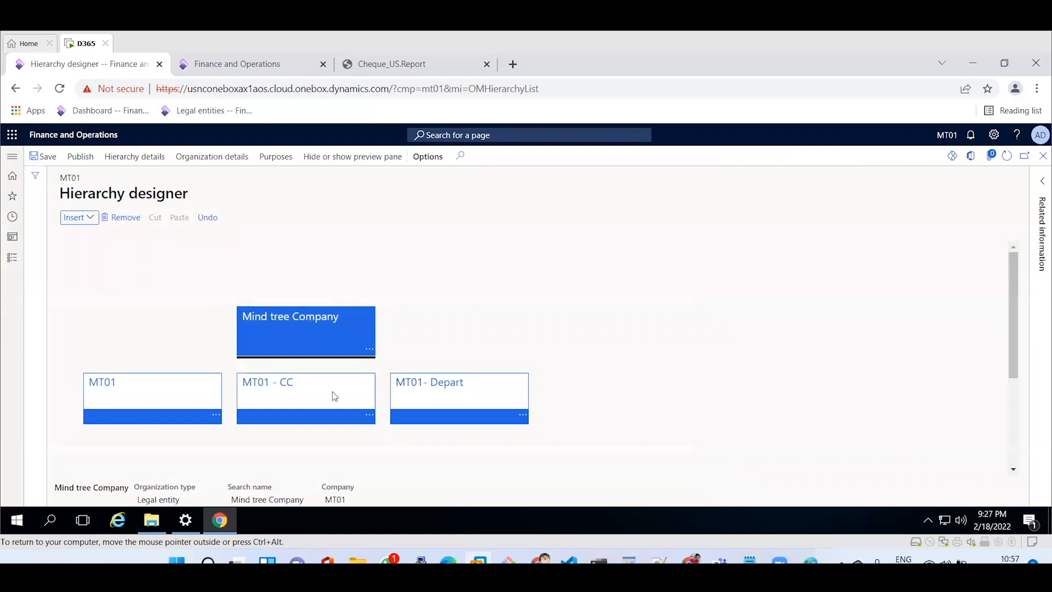
{"action": "left_click", "coordinate": [47, 160]}
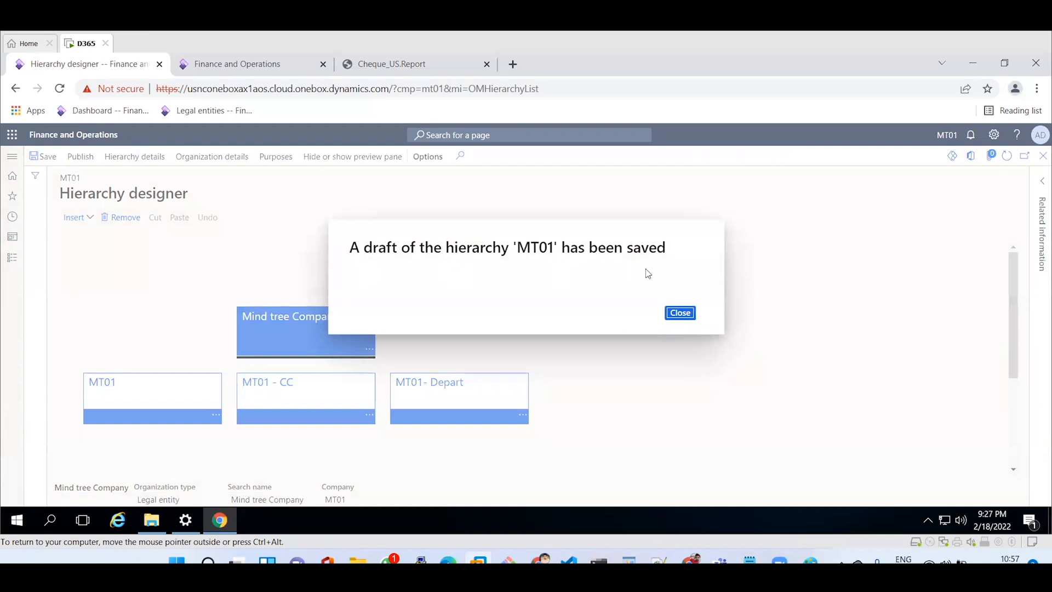
{"action": "left_click", "coordinate": [682, 318]}
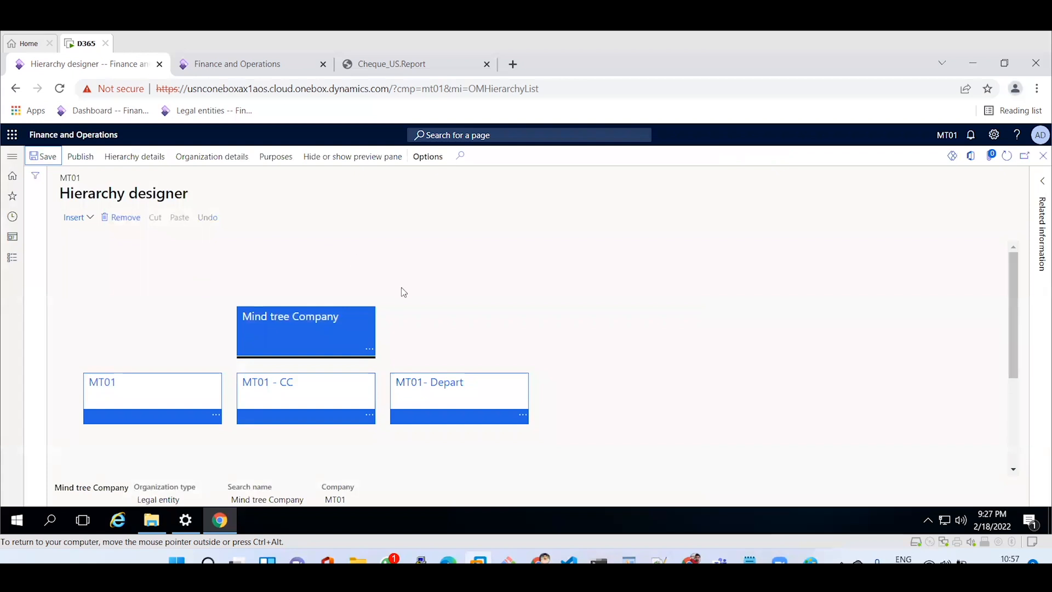
- Publish the MT01 hierarchy with an effective date of 2/18/2022
{"action": "left_click", "coordinate": [81, 159]}
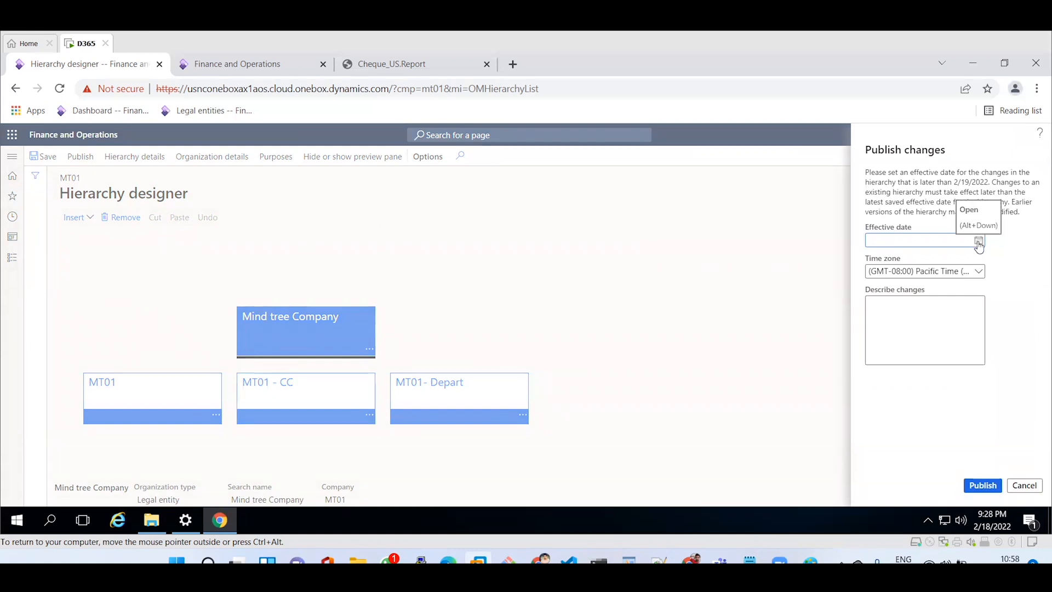
{"action": "left_click", "coordinate": [978, 242]}
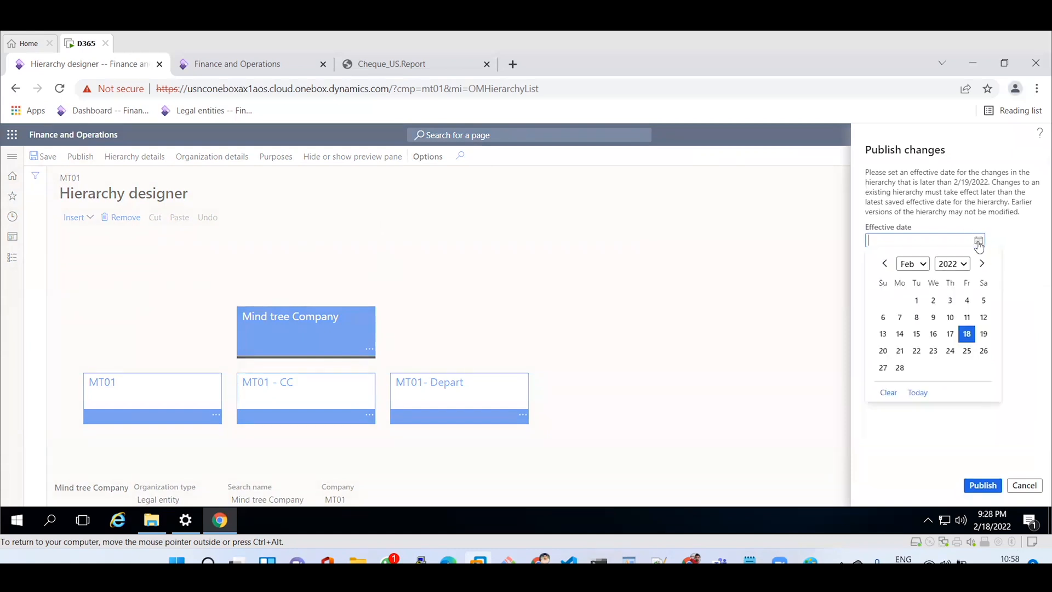
{"action": "left_click", "coordinate": [969, 335]}
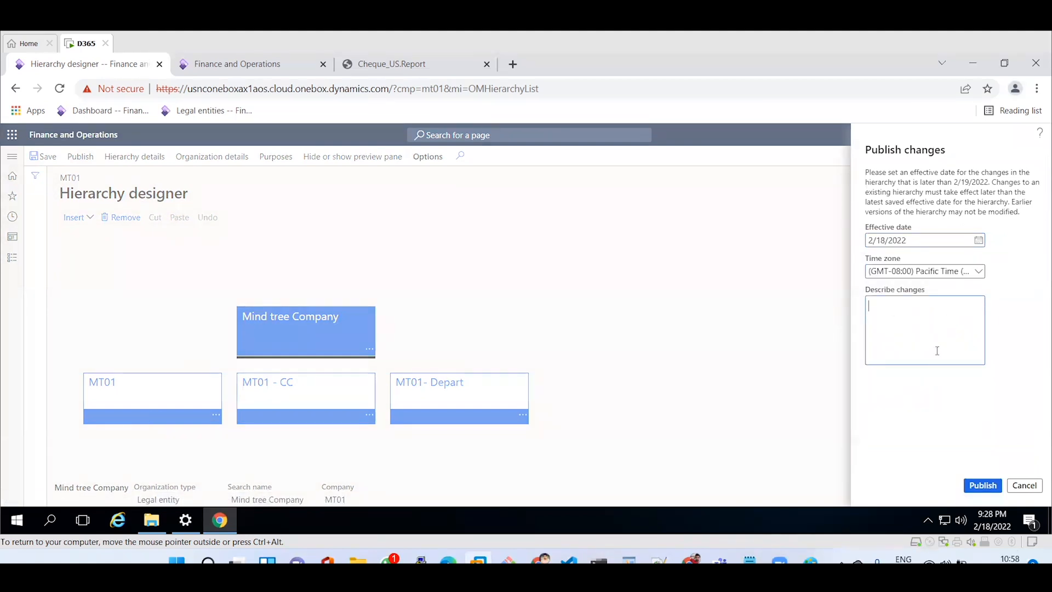
{"action": "left_click", "coordinate": [997, 486]}
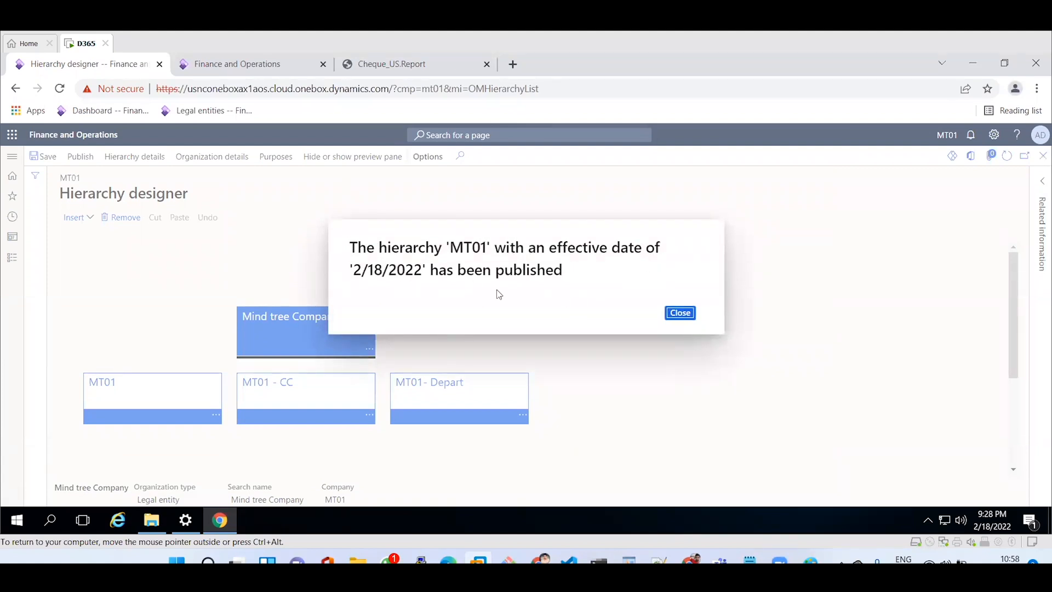
{"action": "left_click", "coordinate": [679, 313]}
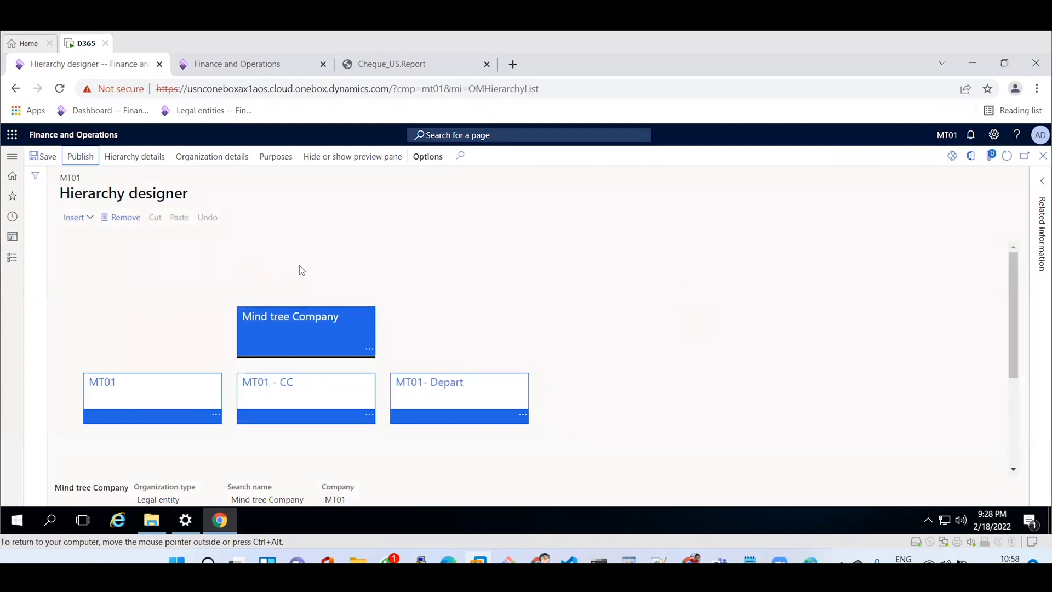
- Look at the organization hierarchy purposes and return to the MT01 record in the organization hierarchies list
{"action": "left_click", "coordinate": [279, 159]}
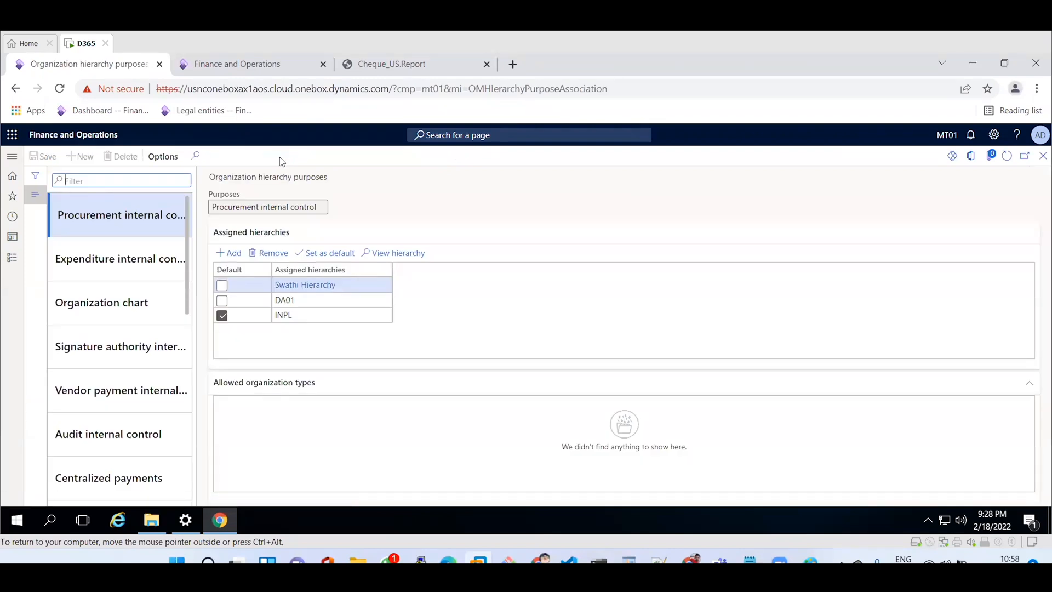
{"action": "left_click", "coordinate": [1042, 157]}
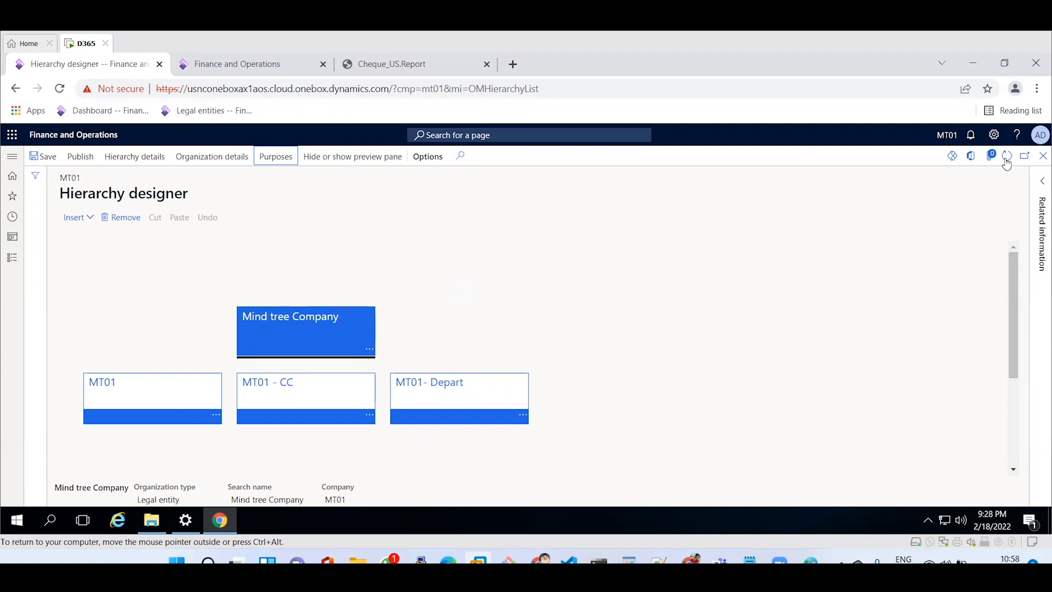
{"action": "left_click", "coordinate": [1040, 159]}
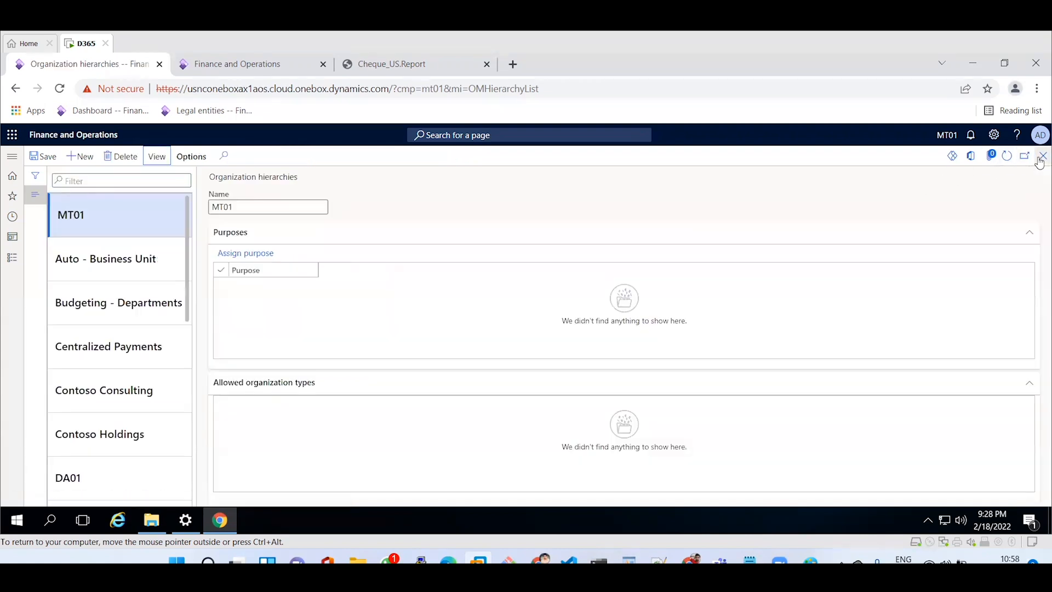
- Save the MT01 hierarchy record and view its published structure in the hierarchy designer
{"action": "left_click", "coordinate": [50, 163]}
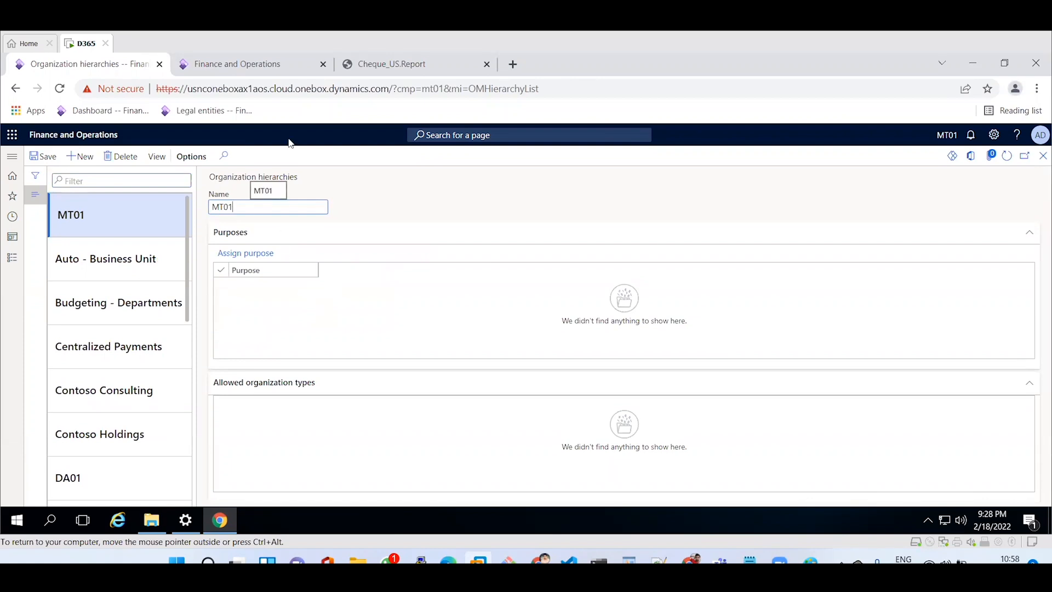
{"action": "left_click", "coordinate": [155, 160]}
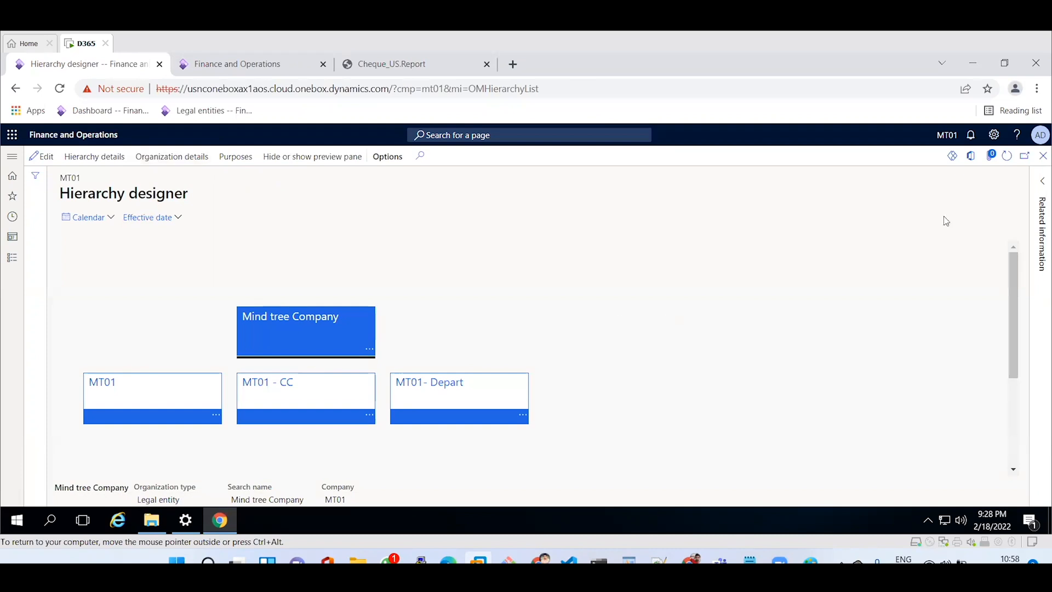
{"action": "left_click", "coordinate": [1043, 156]}
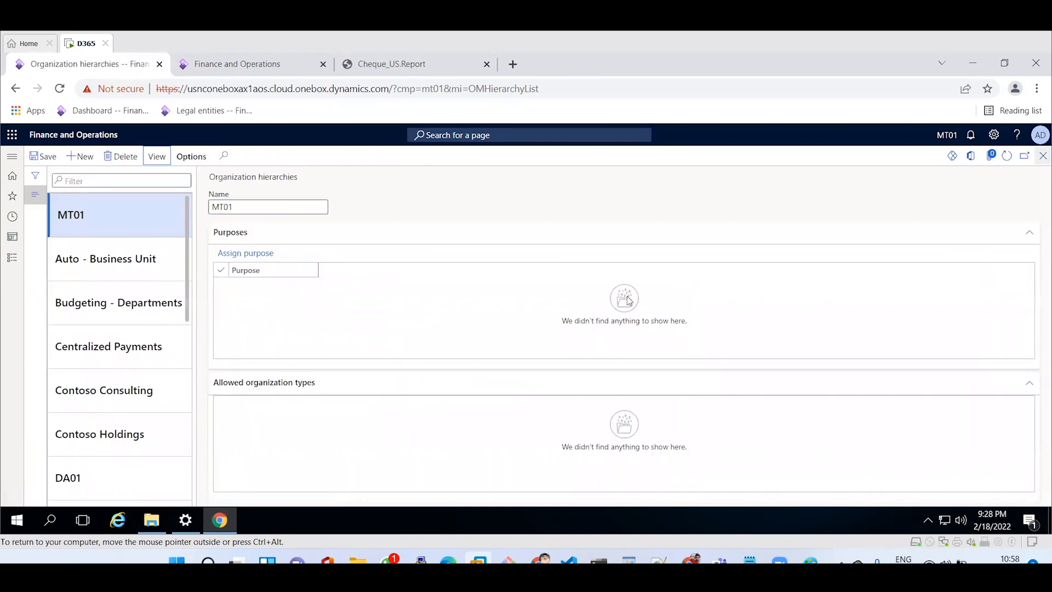
- Select the DA01 hierarchy in the organization hierarchies list
{"action": "left_click", "coordinate": [92, 478]}
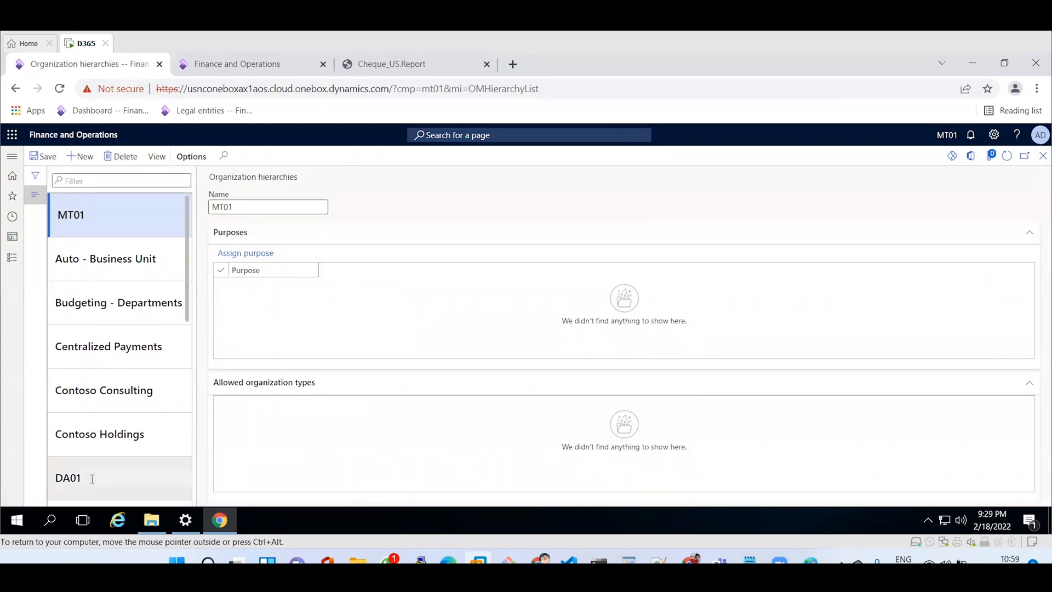